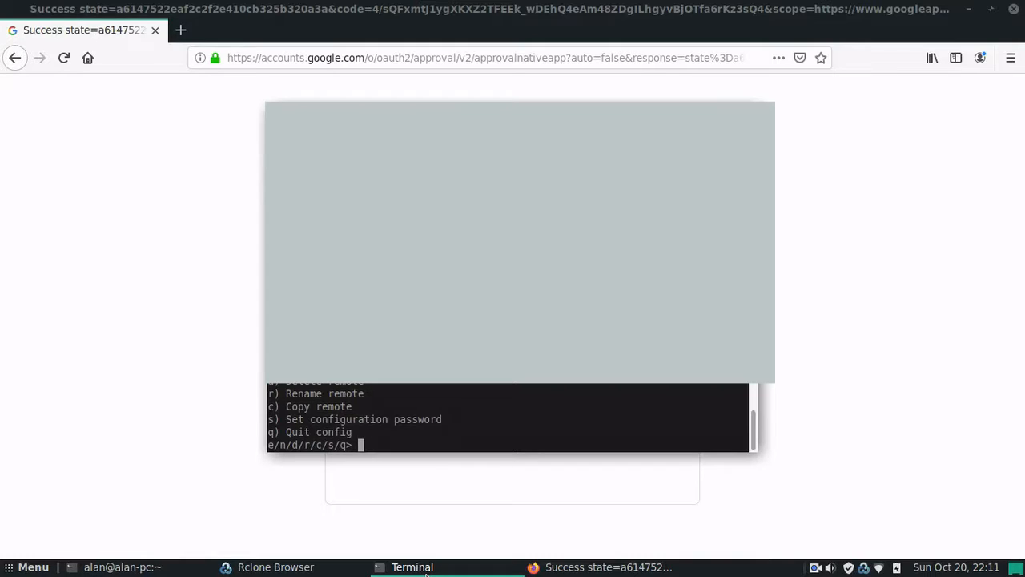
# Step: Quit the rclone config session by entering q at its prompt
pyautogui.write('q')
pyautogui.press('Return')
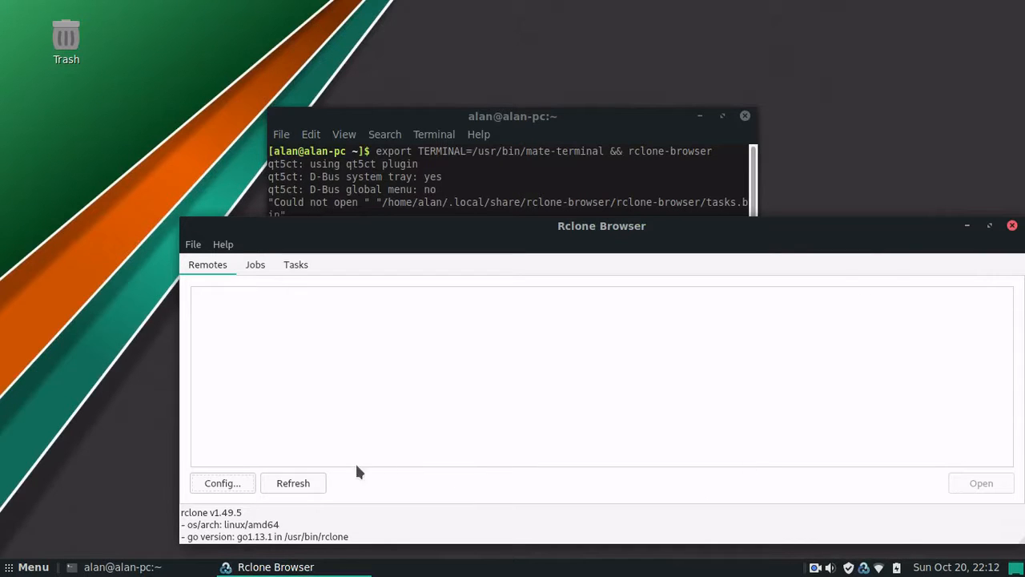
# Step: Refresh the remotes list so TPR appears, then close Rclone Browser and the terminal
pyautogui.click(311, 483)
pyautogui.click(1013, 227)
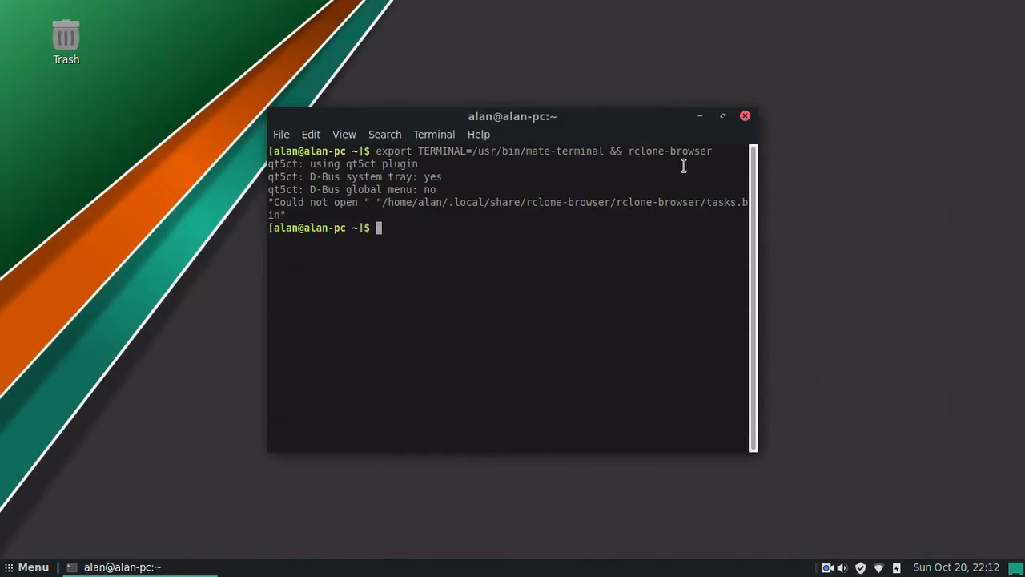
pyautogui.click(742, 118)
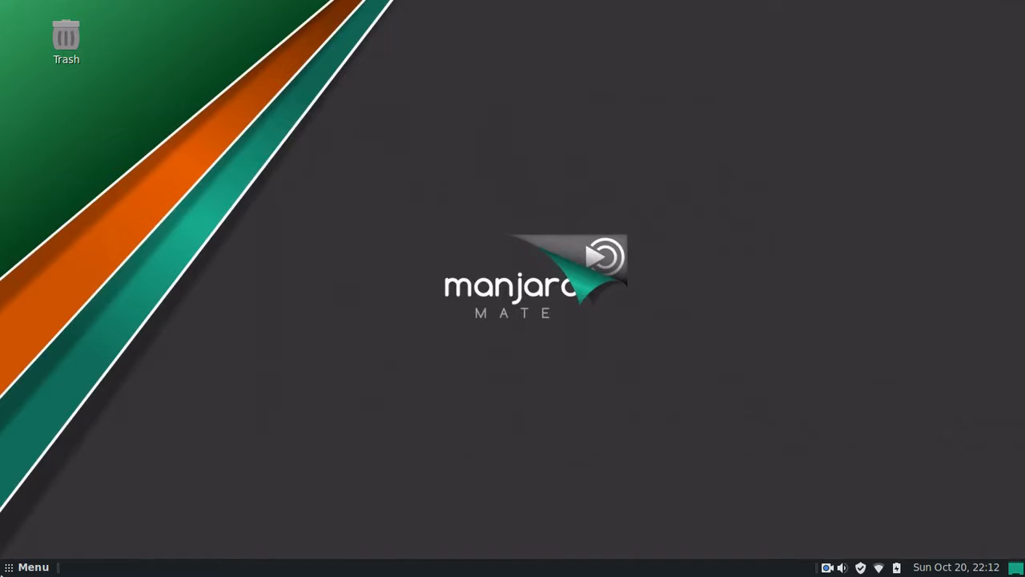
# Step: Relaunch Rclone Browser from the Internet menu and open the TPR remote's file listing
pyautogui.click(30, 568)
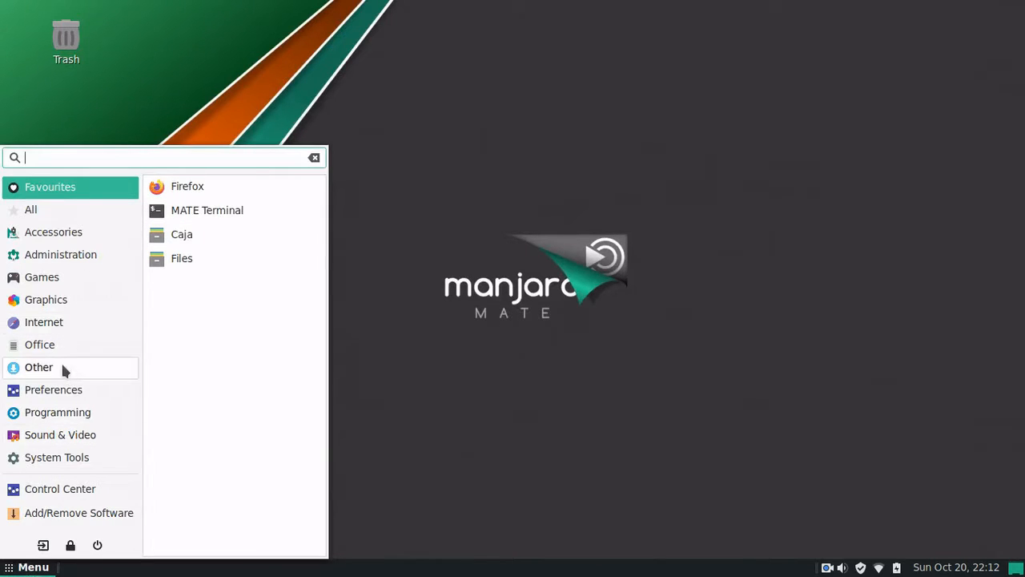
pyautogui.click(46, 323)
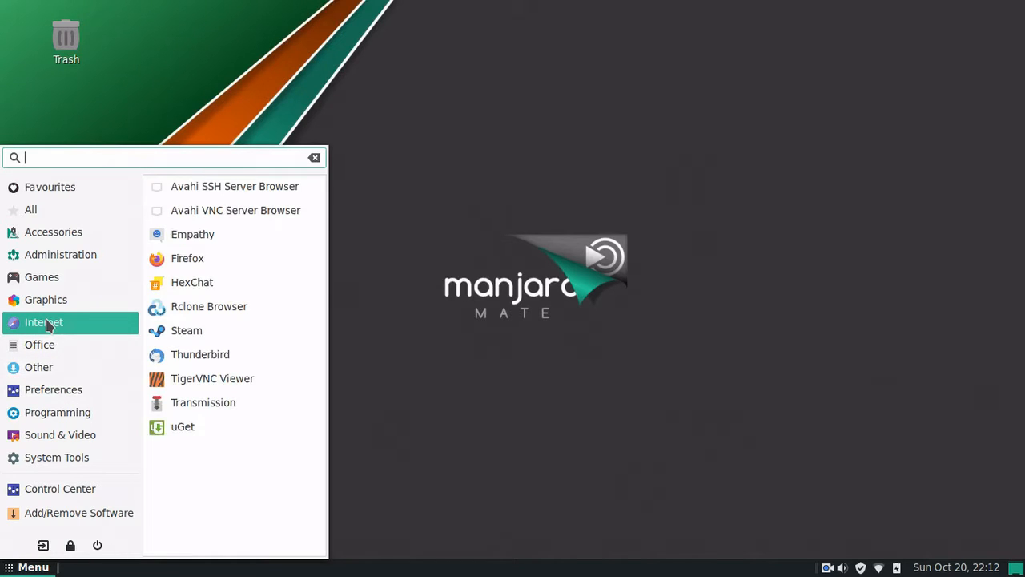
pyautogui.click(210, 304)
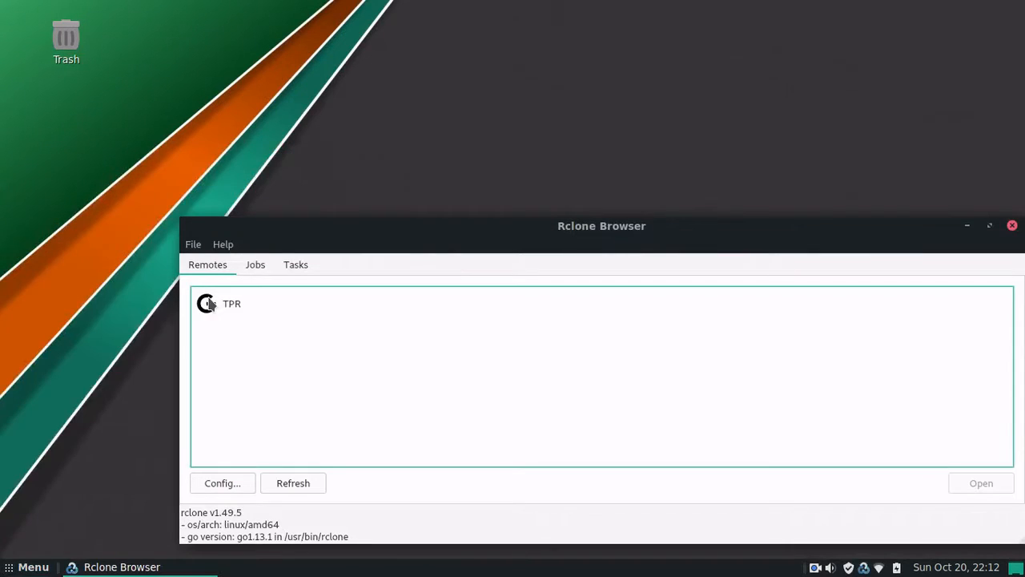
pyautogui.doubleClick(284, 312)
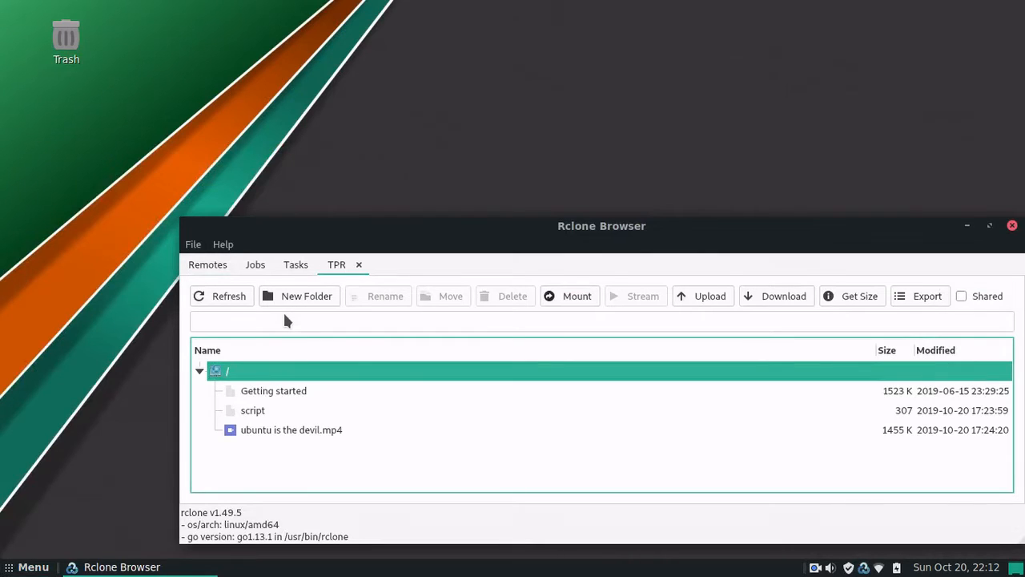
# Step: Start a download of the script file from the TPR remote
pyautogui.rightClick(297, 412)
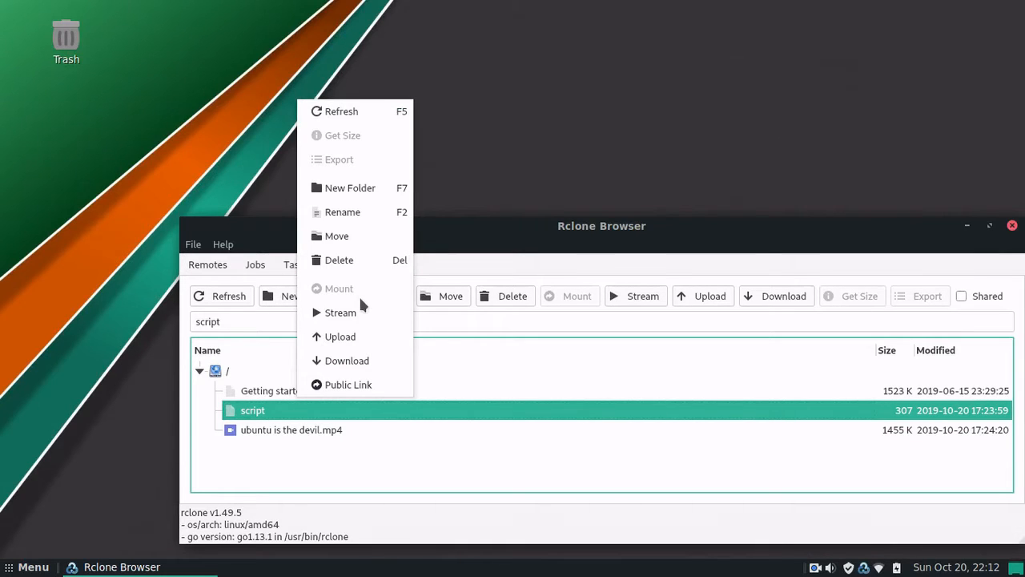
pyautogui.click(359, 363)
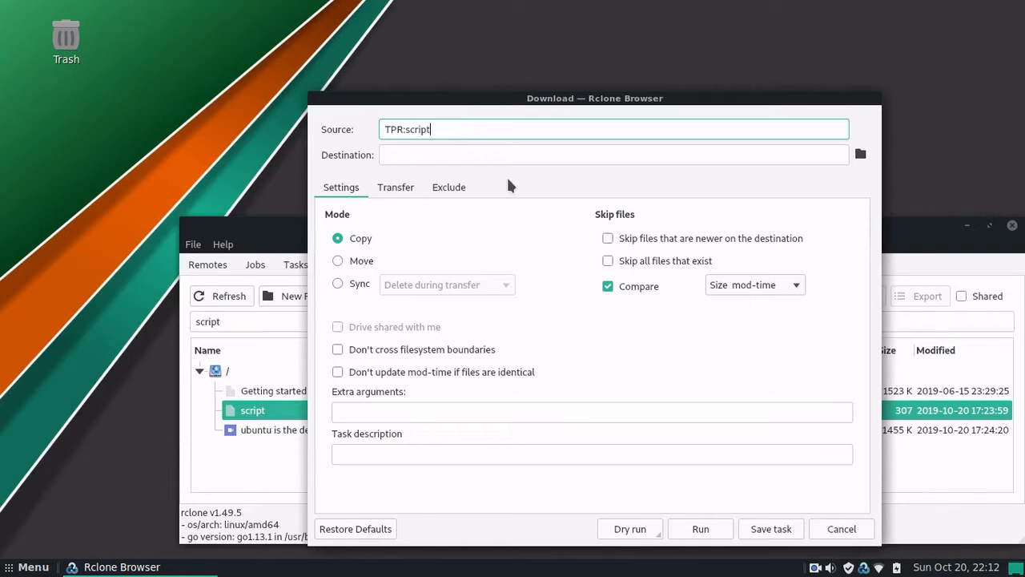
# Step: Set Desktop as the destination and run the copy of TPR:script to /home/alan/Desktop
pyautogui.click(860, 155)
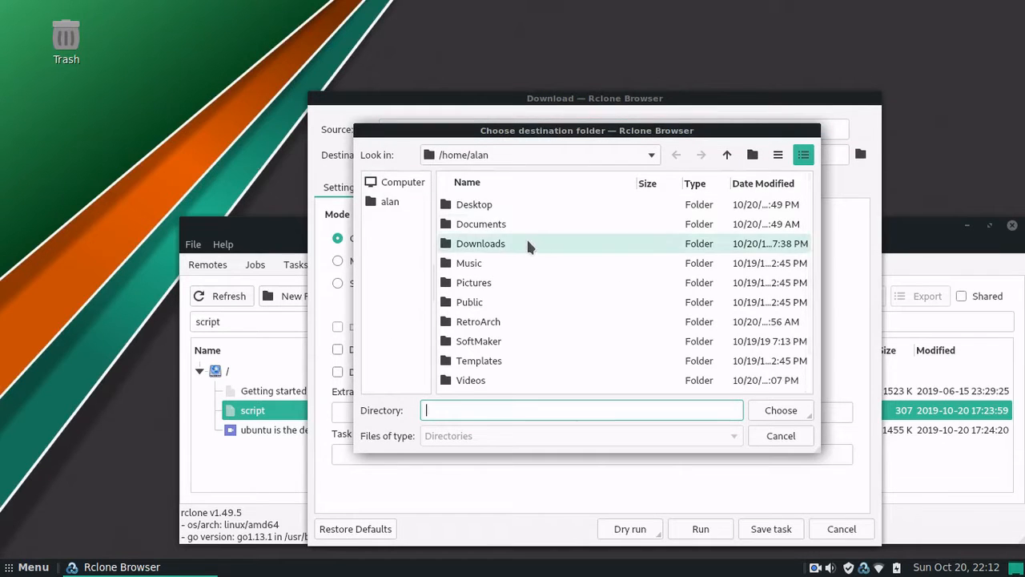
pyautogui.click(504, 203)
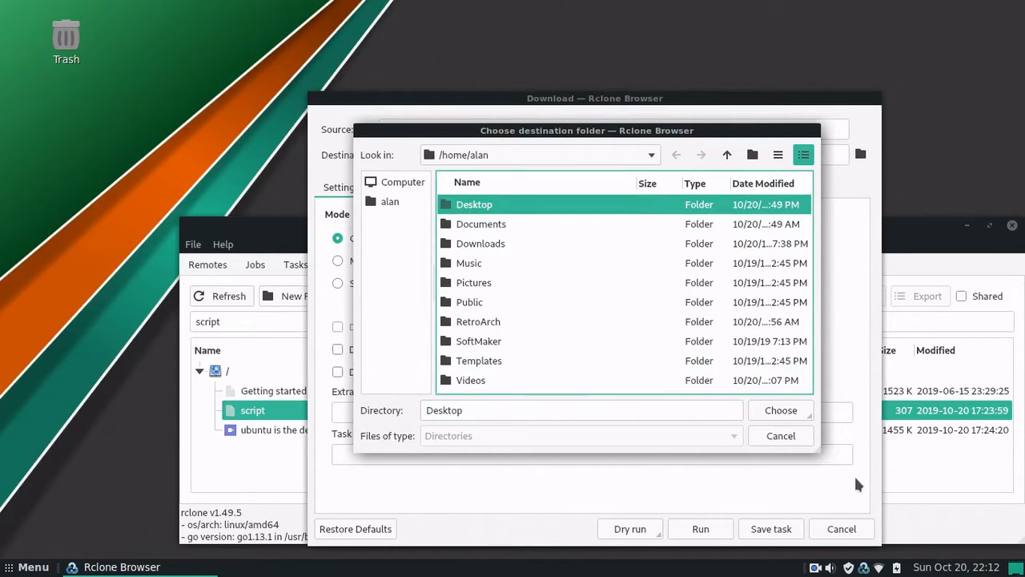
pyautogui.click(775, 411)
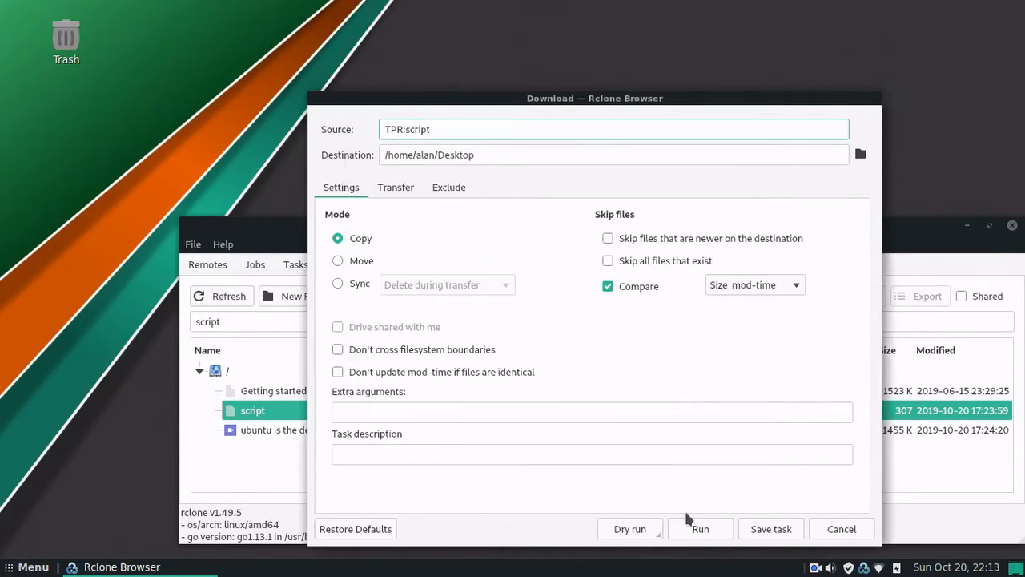
pyautogui.click(697, 536)
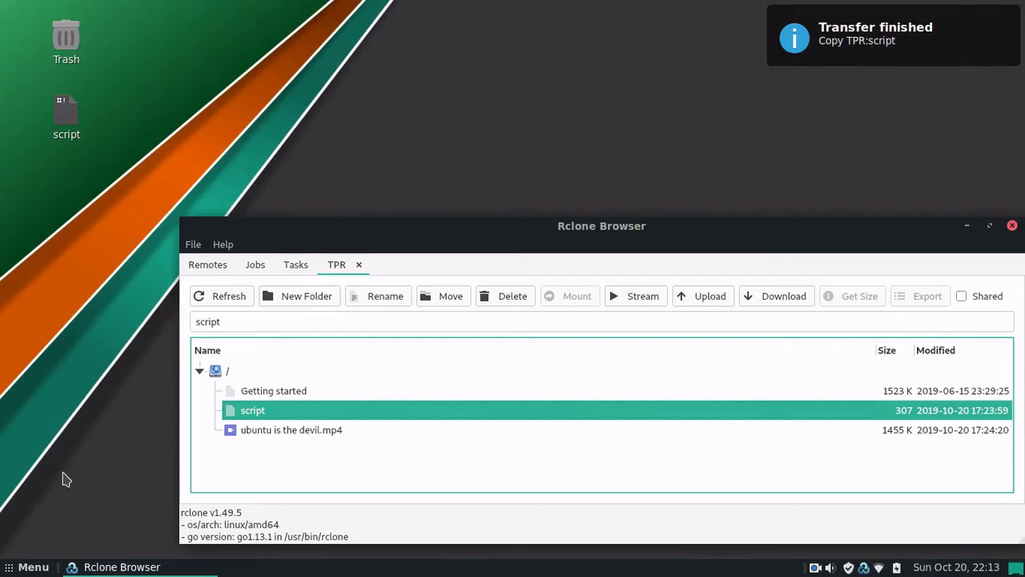
# Step: Create an empty document named 'new file' on the desktop and open it
pyautogui.rightClick(78, 250)
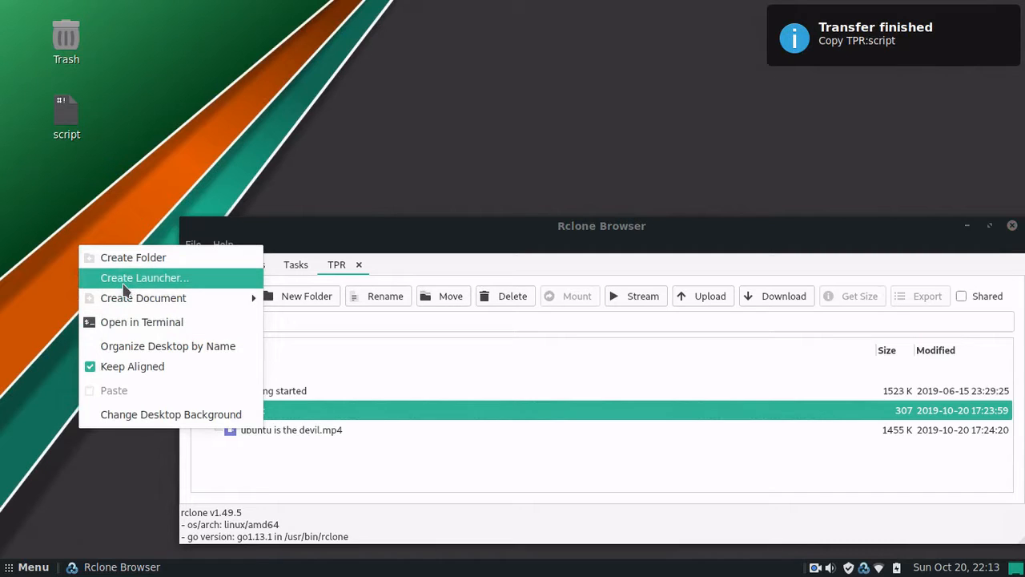
pyautogui.moveTo(247, 304)
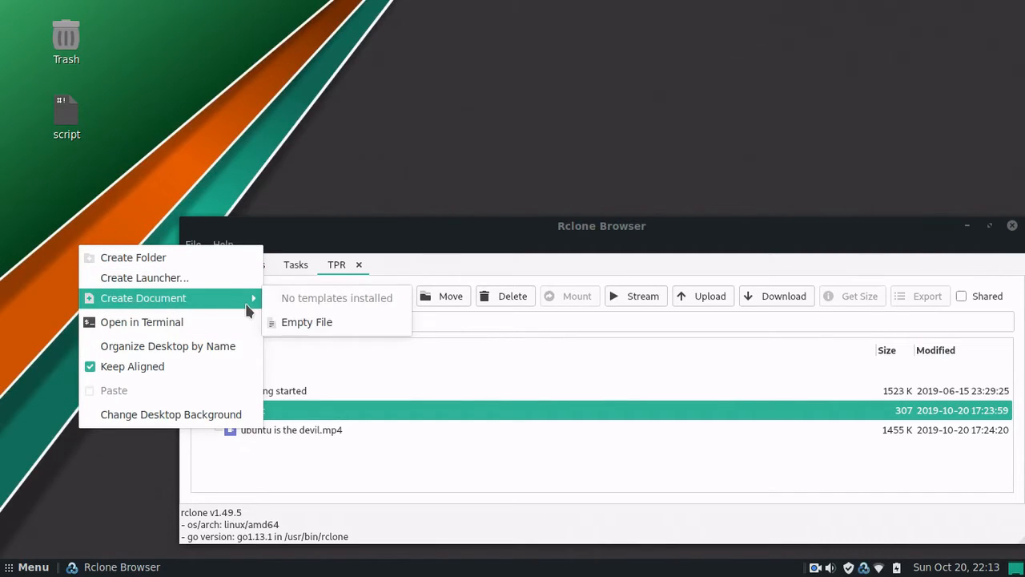
pyautogui.click(286, 324)
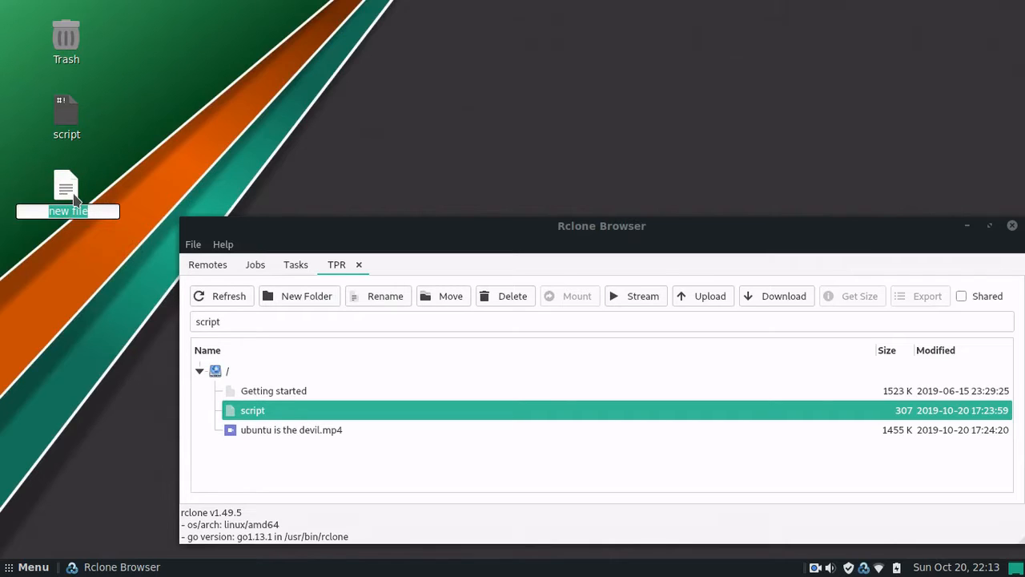
pyautogui.press('Return')
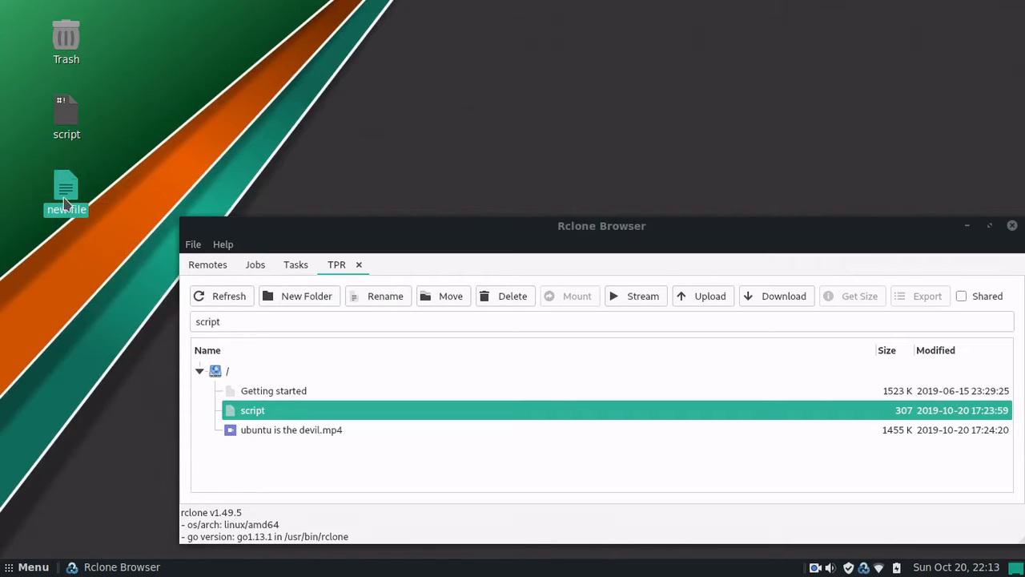
pyautogui.doubleClick(66, 194)
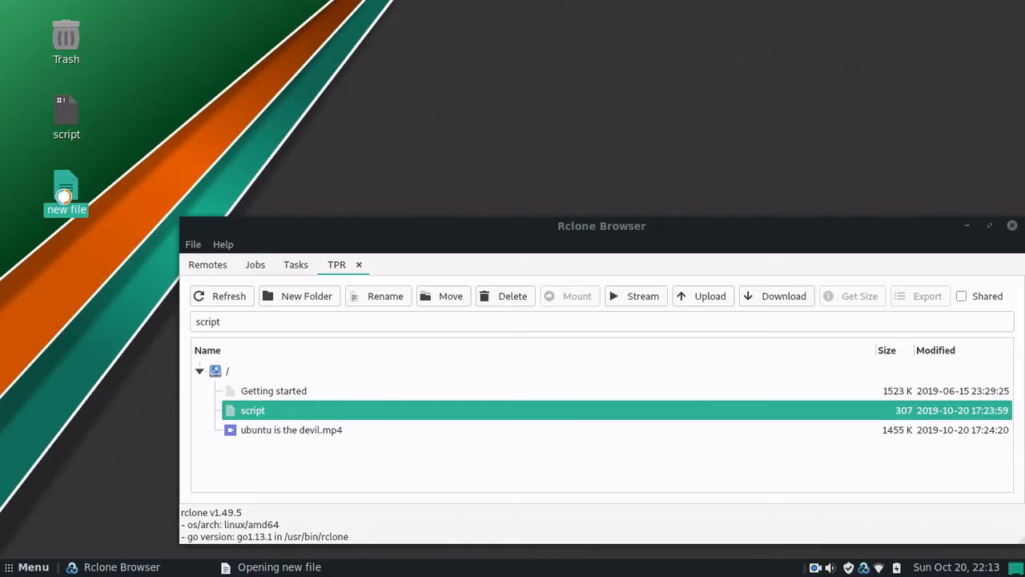
# Step: Type 'sss' into new file, then save it and close Pluma
pyautogui.write('sss')
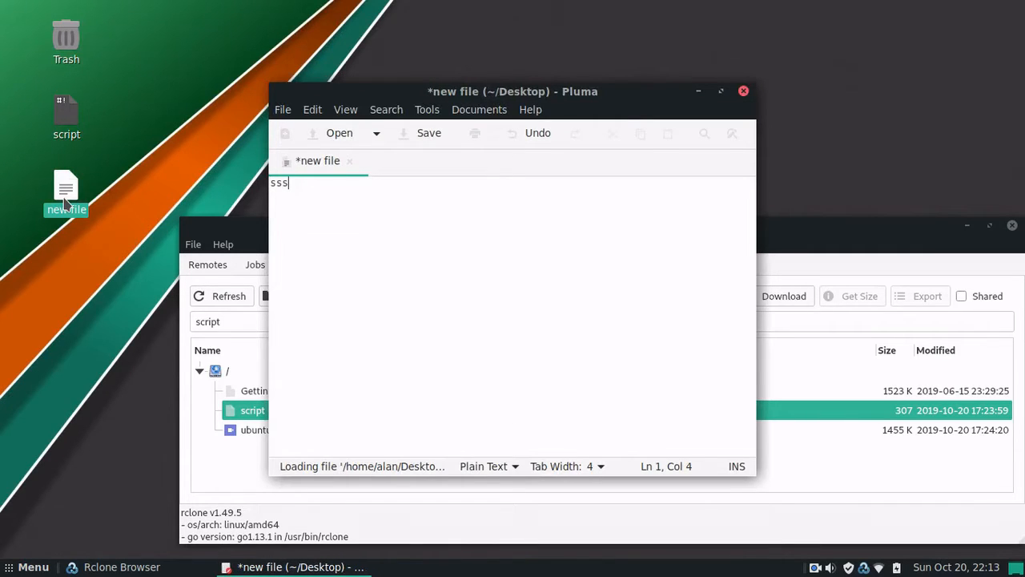
pyautogui.click(743, 91)
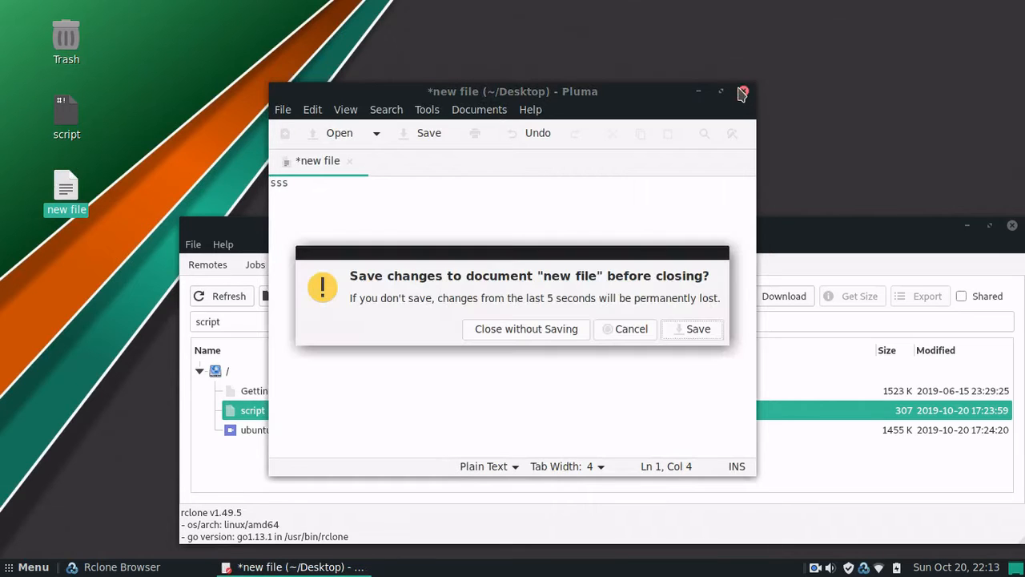
pyautogui.click(691, 328)
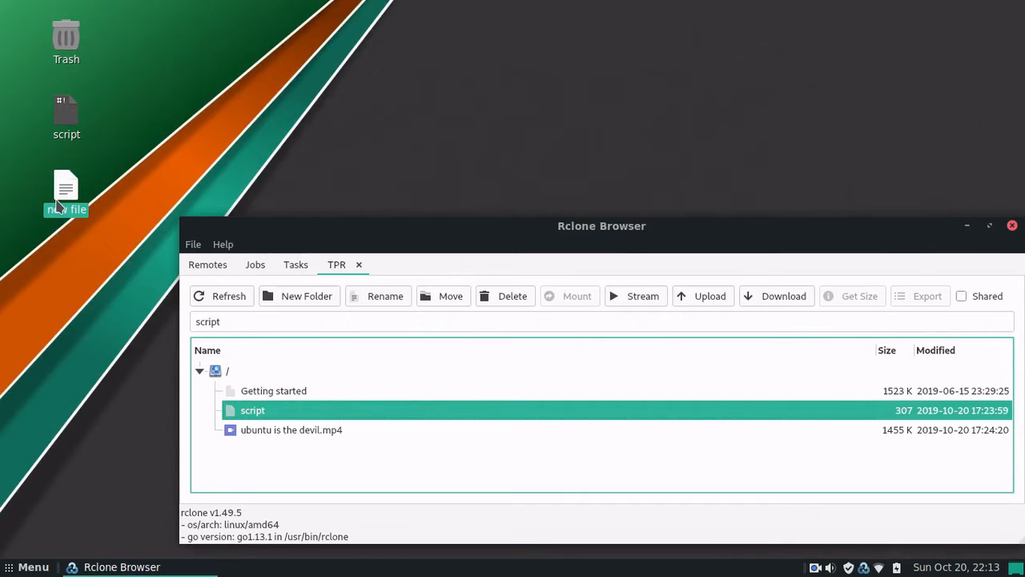
# Step: Try dropping new file onto the remote, then open Upload and browse into the Desktop folder
pyautogui.moveTo(58, 207); pyautogui.dragTo(229, 468)
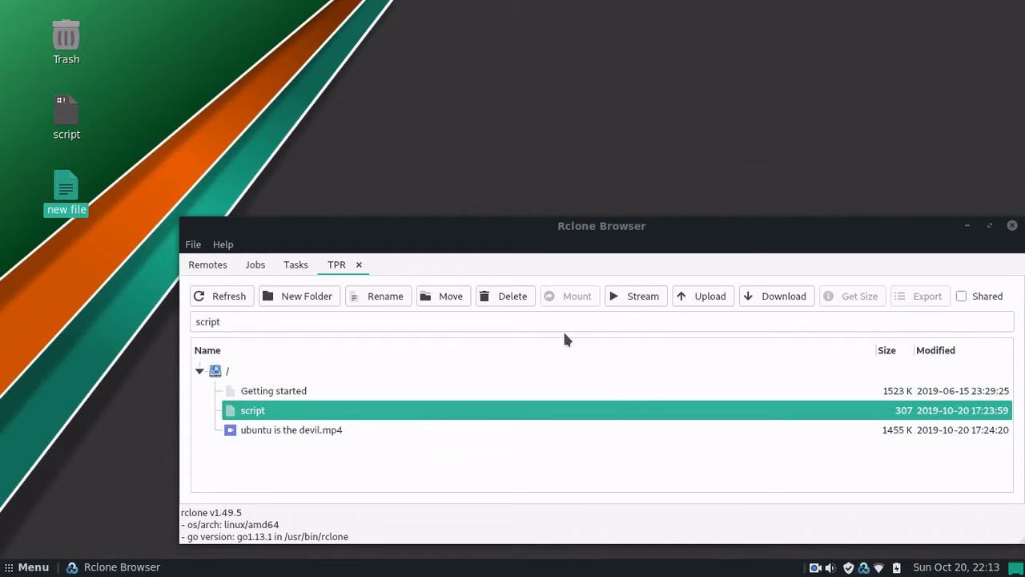
pyautogui.click(703, 296)
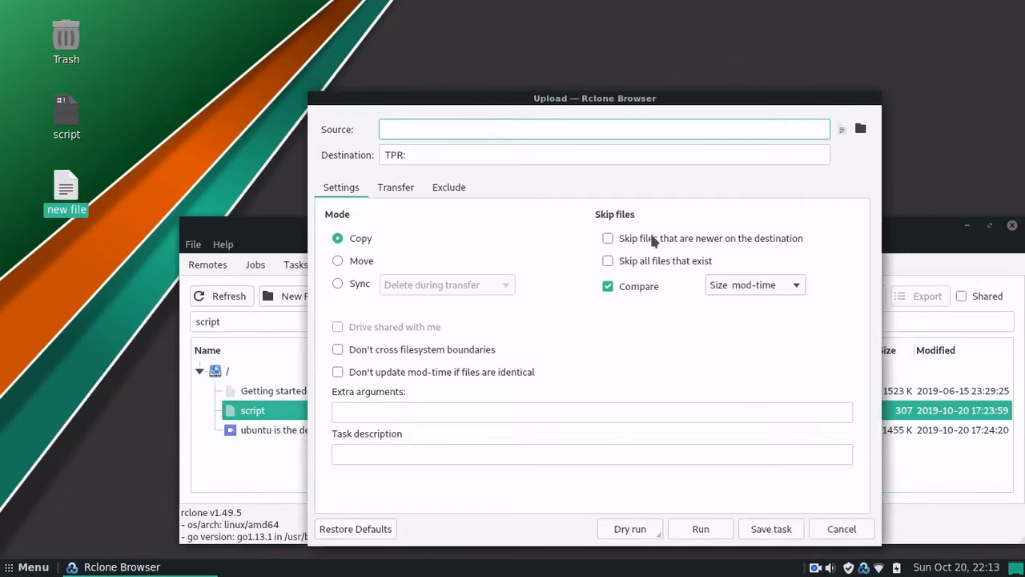
pyautogui.click(861, 129)
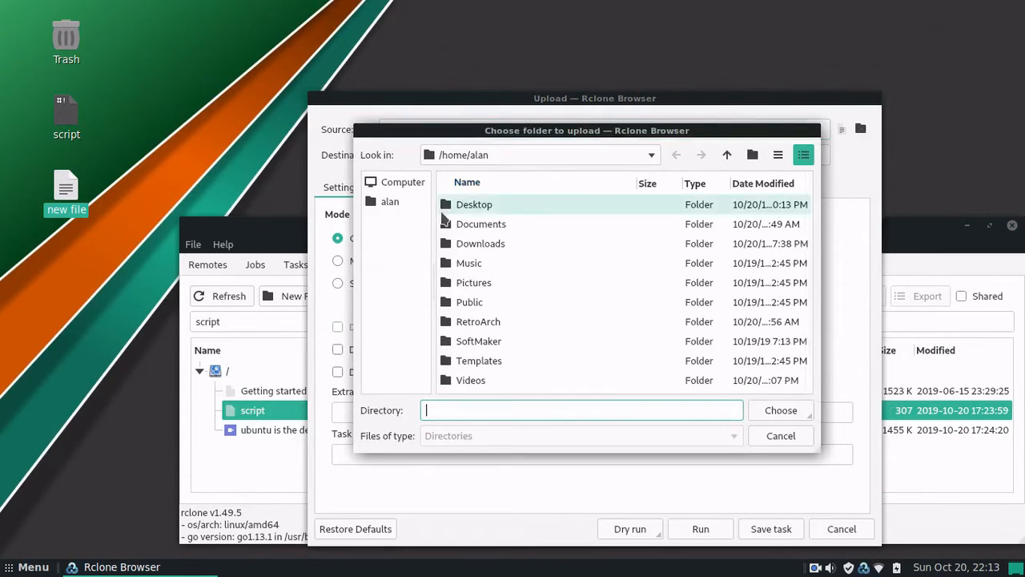
pyautogui.click(443, 211)
pyautogui.doubleClick(443, 211)
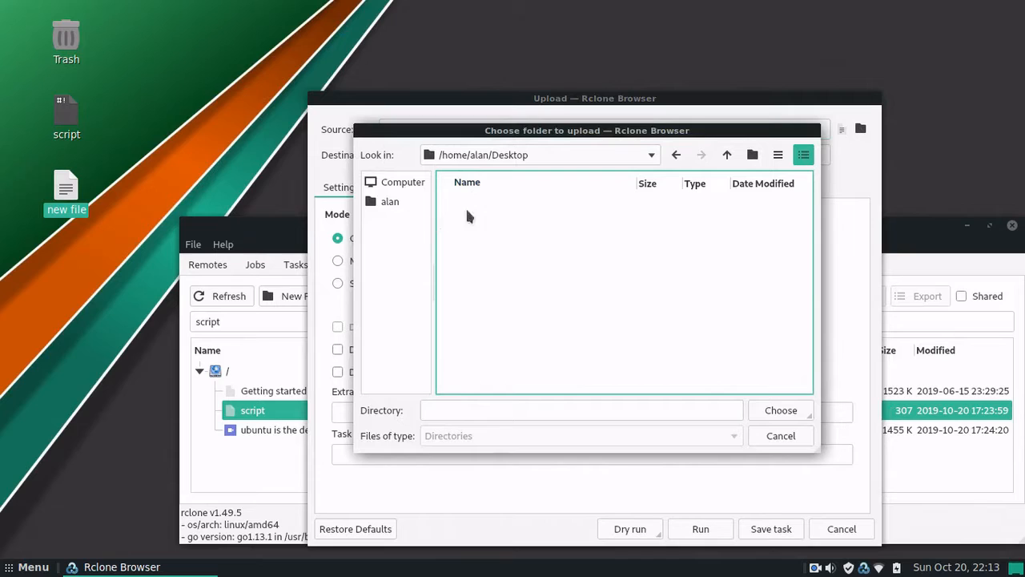
# Step: Cancel the folder browsing, close the Upload dialog, and reopen it for TPR
pyautogui.rightClick(683, 288)
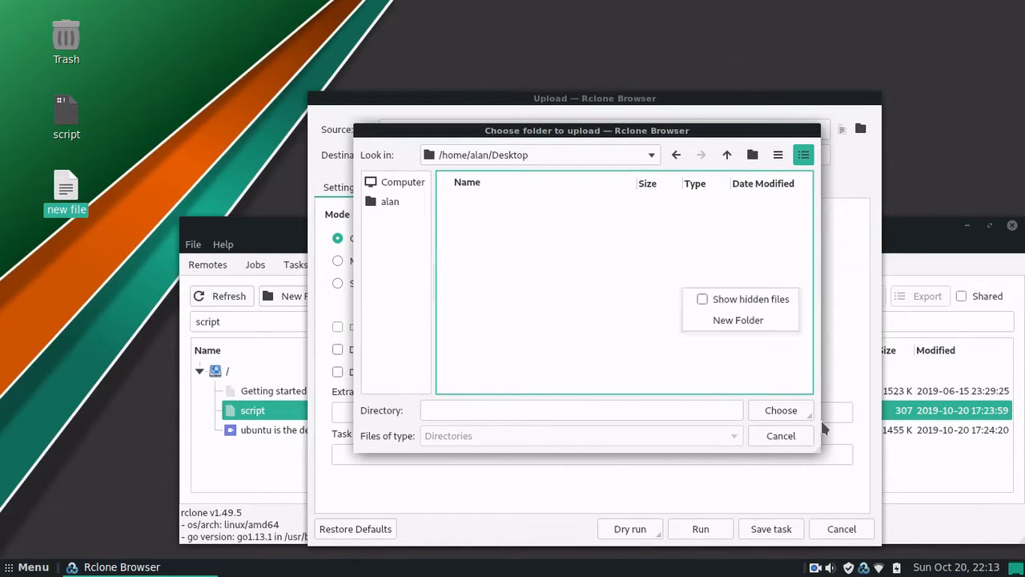
pyautogui.click(764, 430)
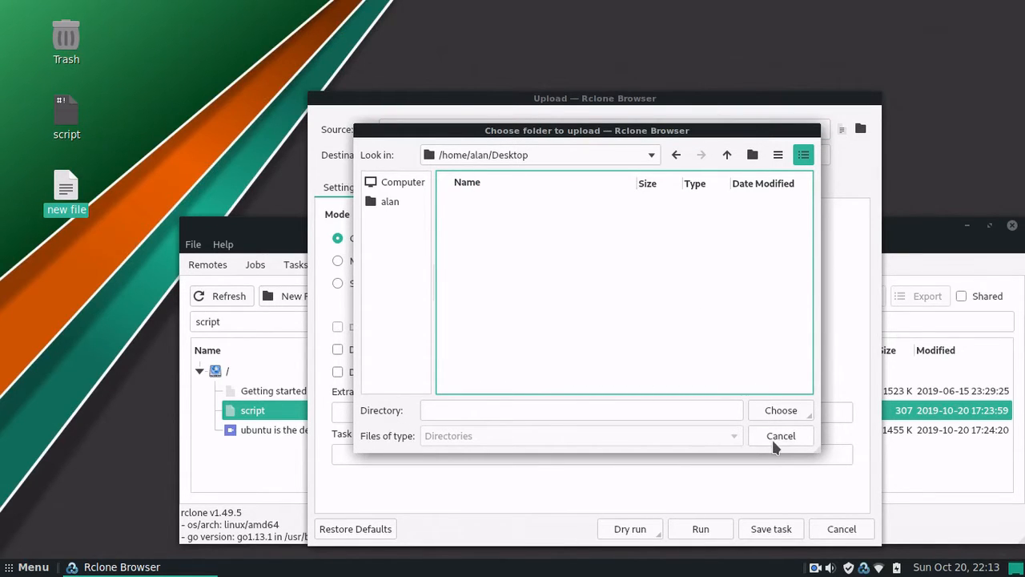
pyautogui.click(774, 440)
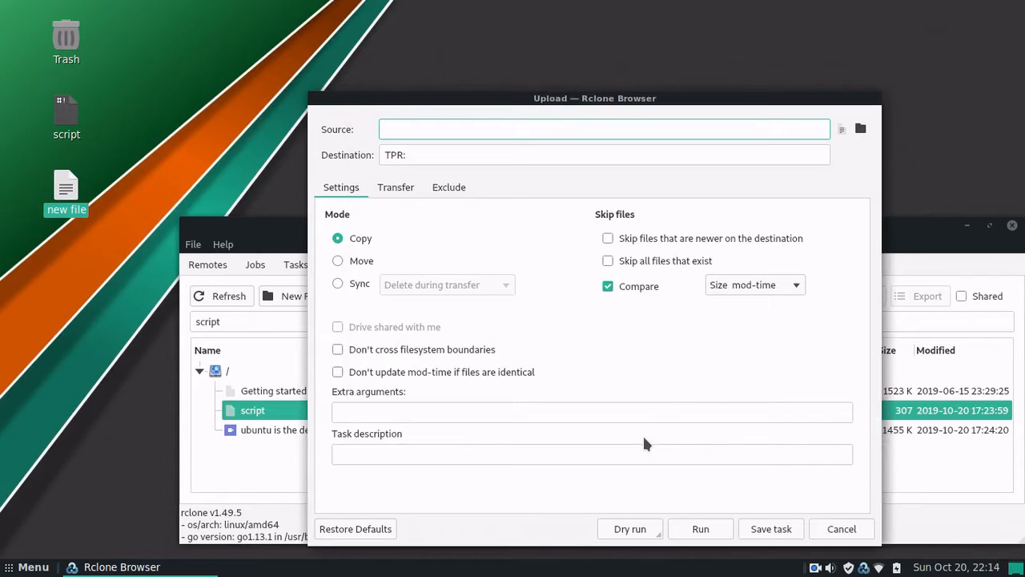
pyautogui.click(841, 529)
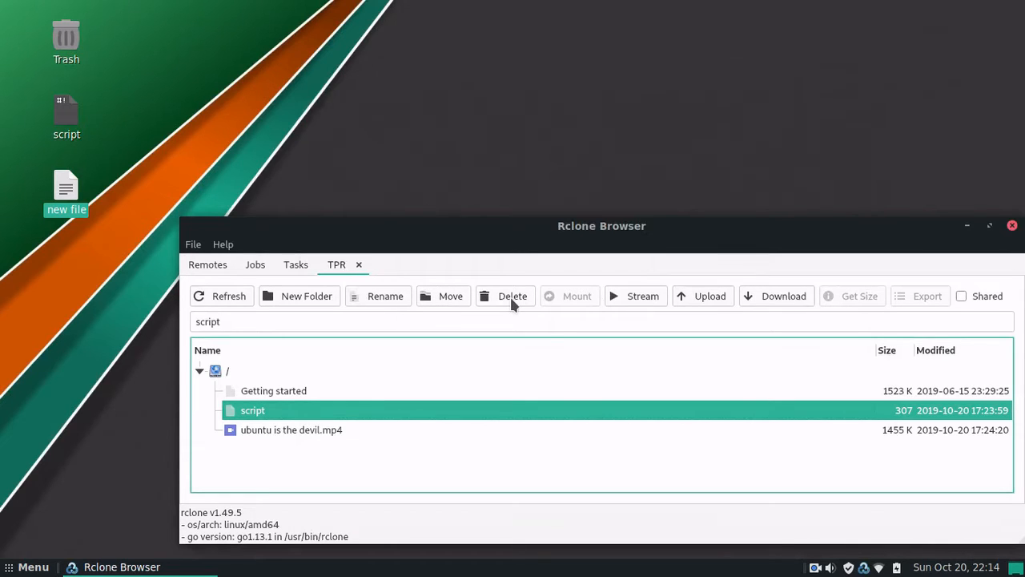
pyautogui.click(684, 296)
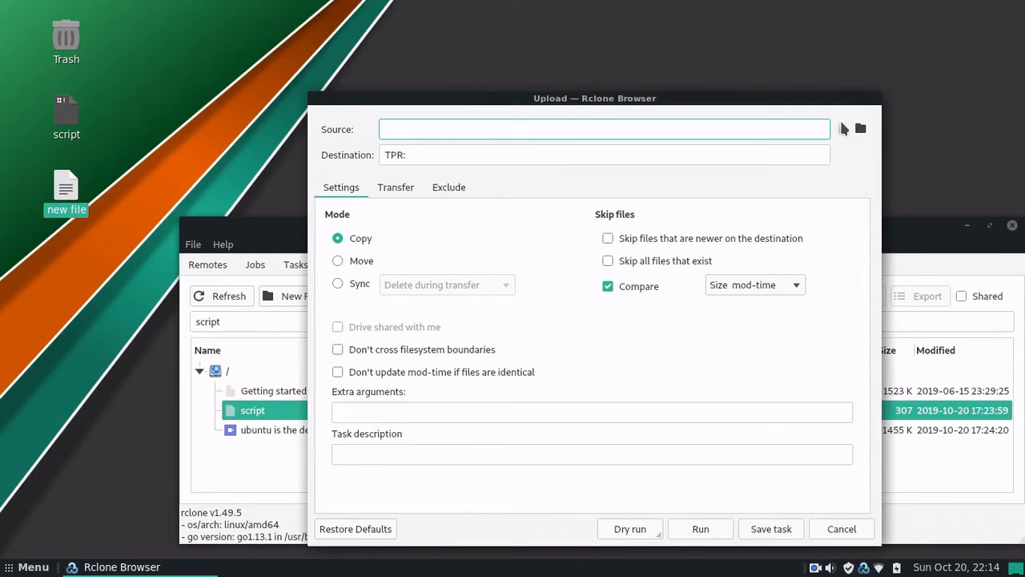
# Step: Upload /home/alan/Desktop/new file to TPR and refresh the listing to show it
pyautogui.click(844, 129)
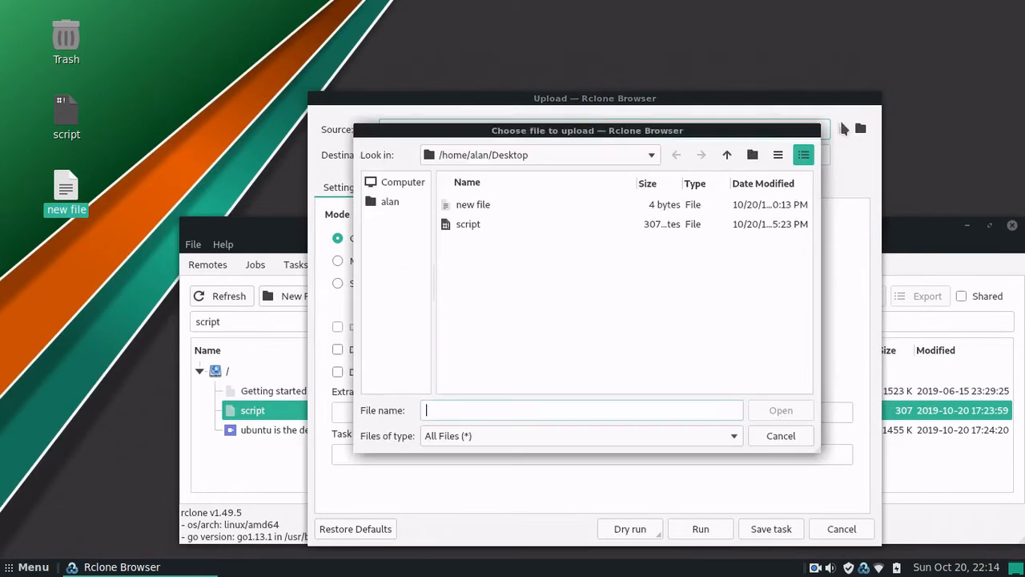
pyautogui.doubleClick(527, 206)
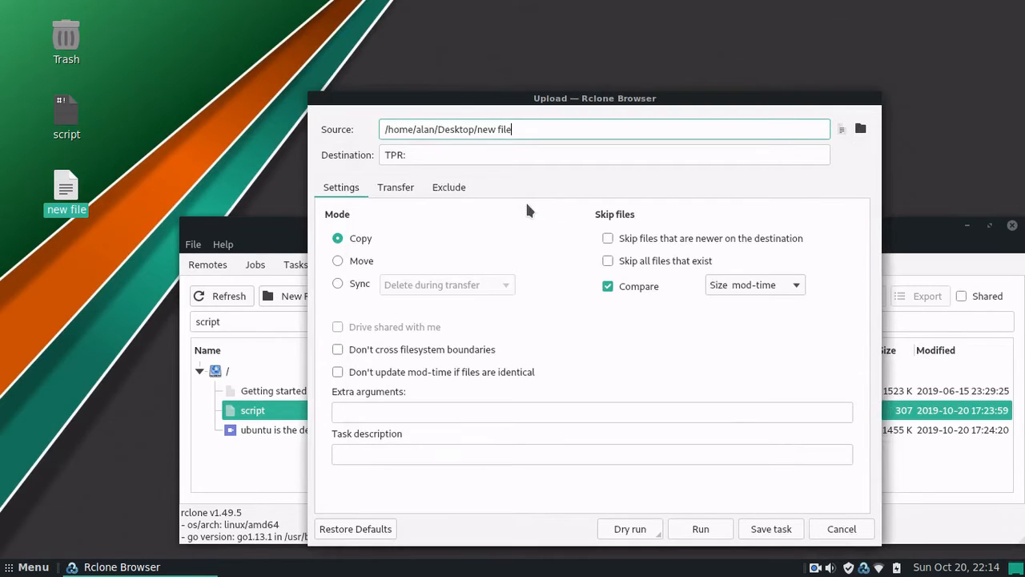
pyautogui.click(706, 528)
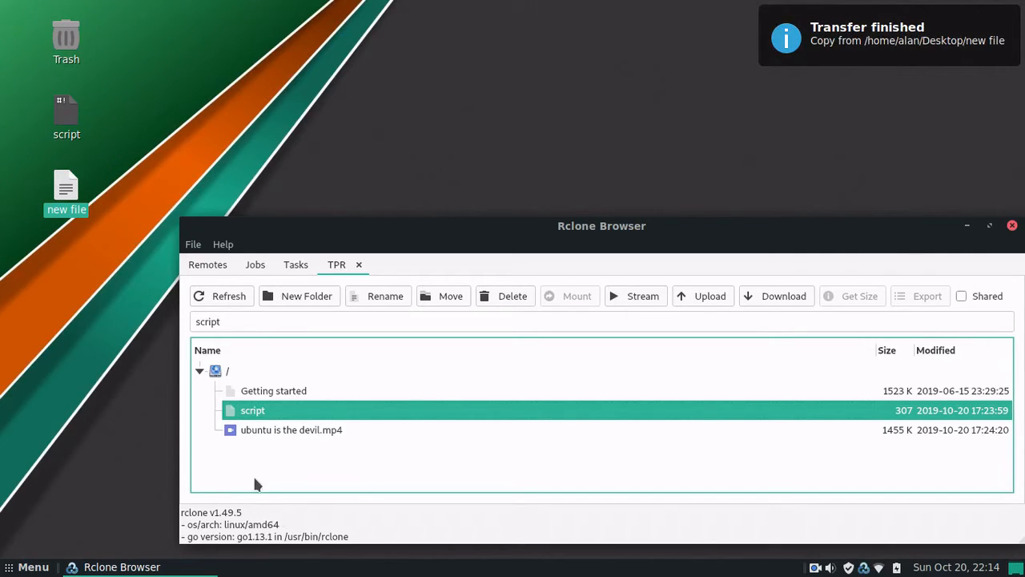
pyautogui.click(200, 301)
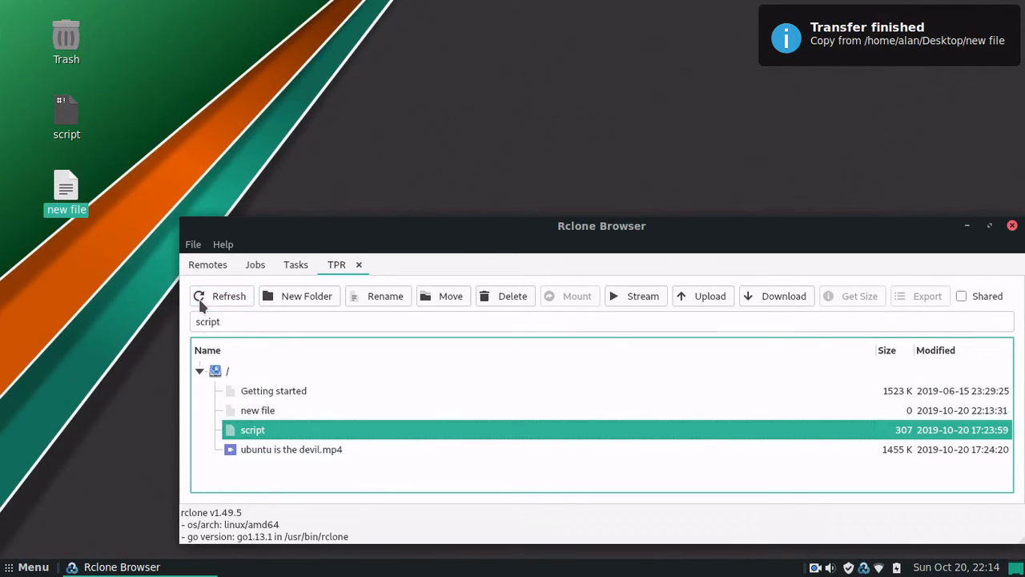